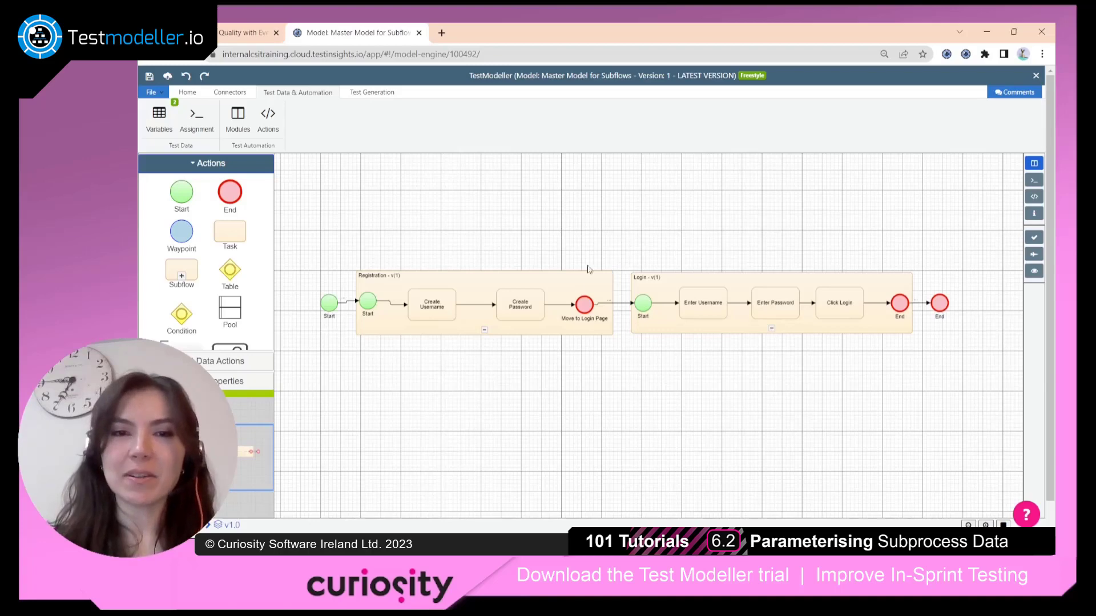
Step: Open the Registration subflow, check how its Password variable is exposed as a flow parameter, and save the variables
{"action": "right_click", "coordinate": [578, 292]}
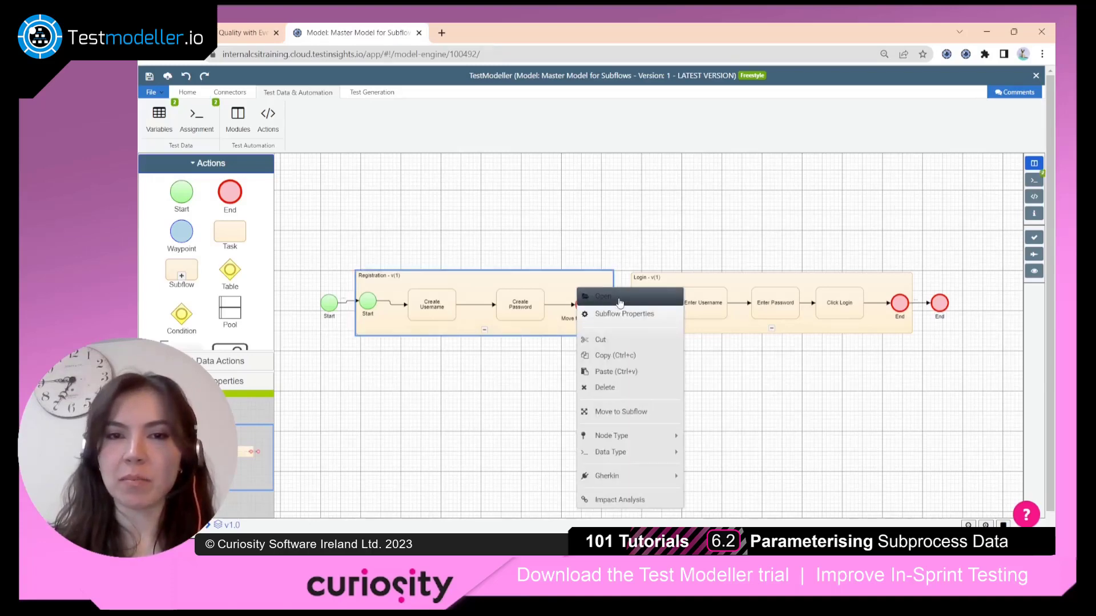
{"action": "left_click", "coordinate": [599, 296]}
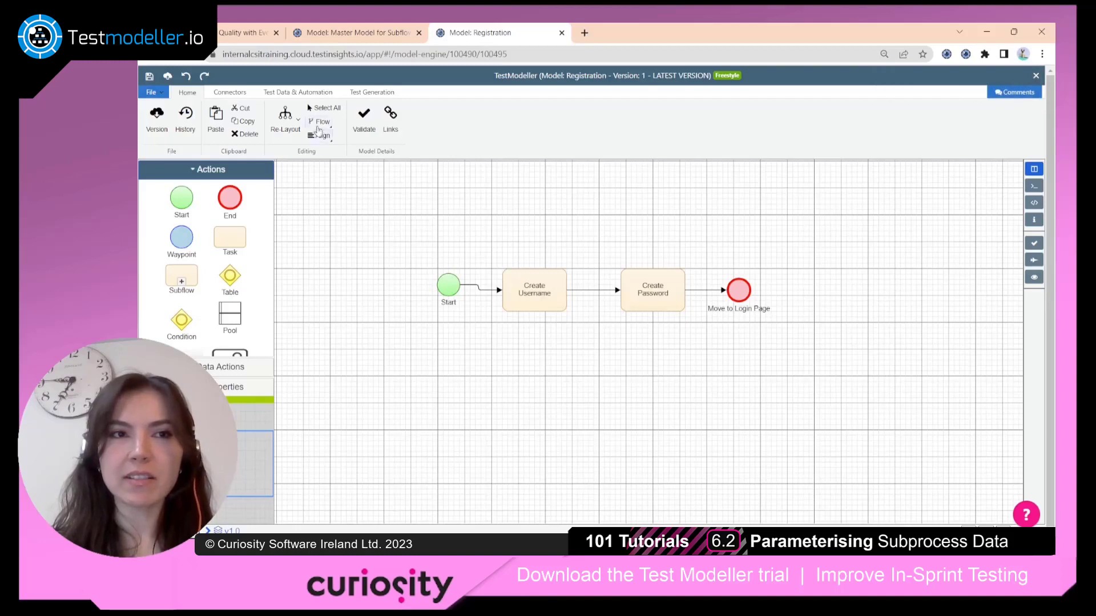
{"action": "left_click", "coordinate": [307, 93]}
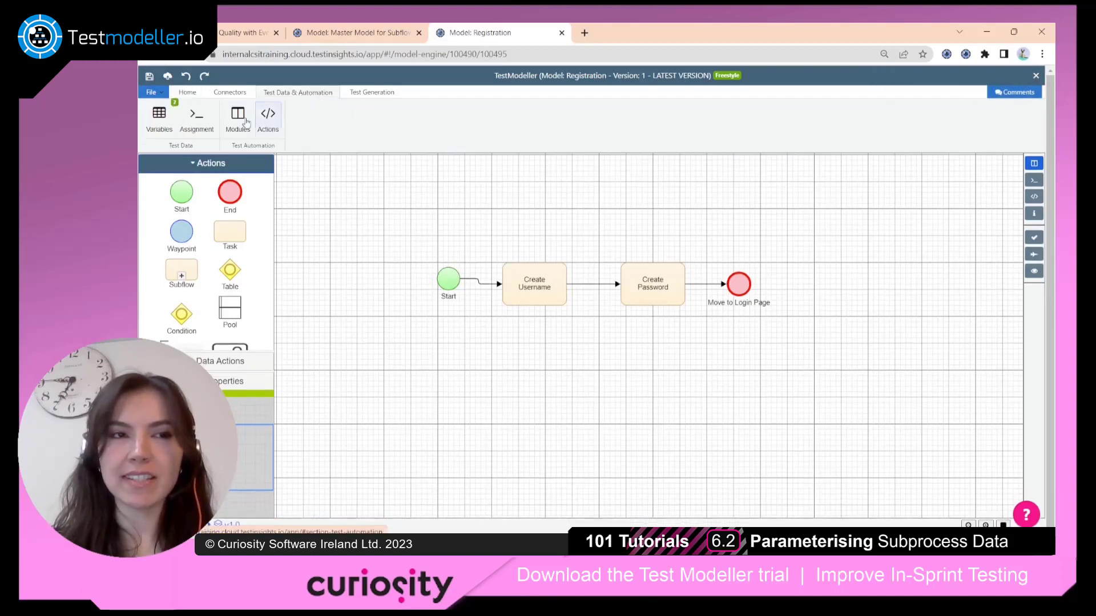
{"action": "left_click", "coordinate": [160, 125]}
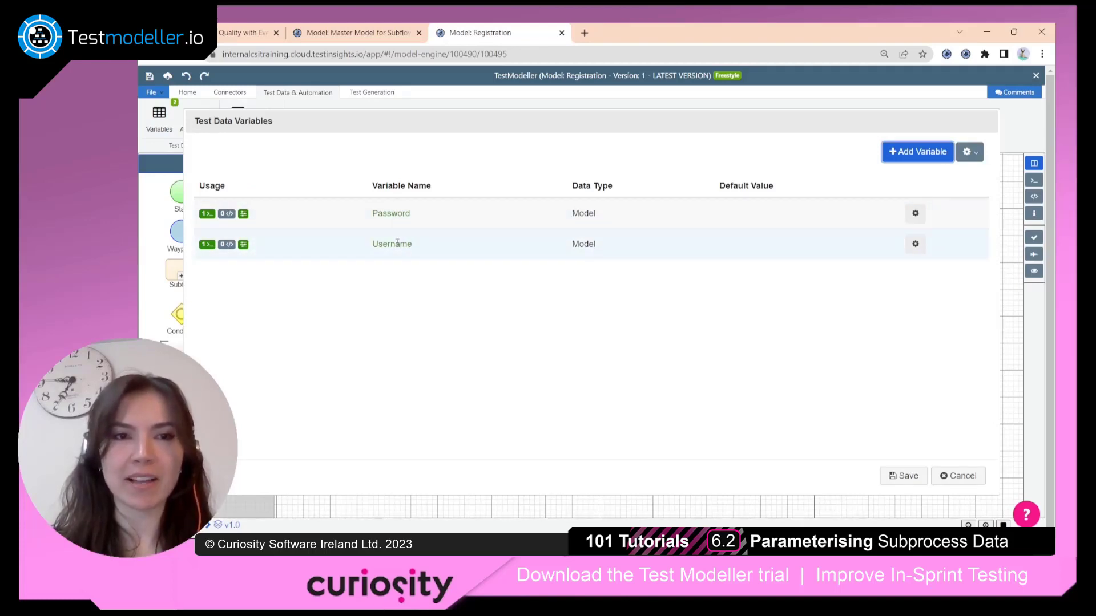
{"action": "left_click", "coordinate": [915, 214]}
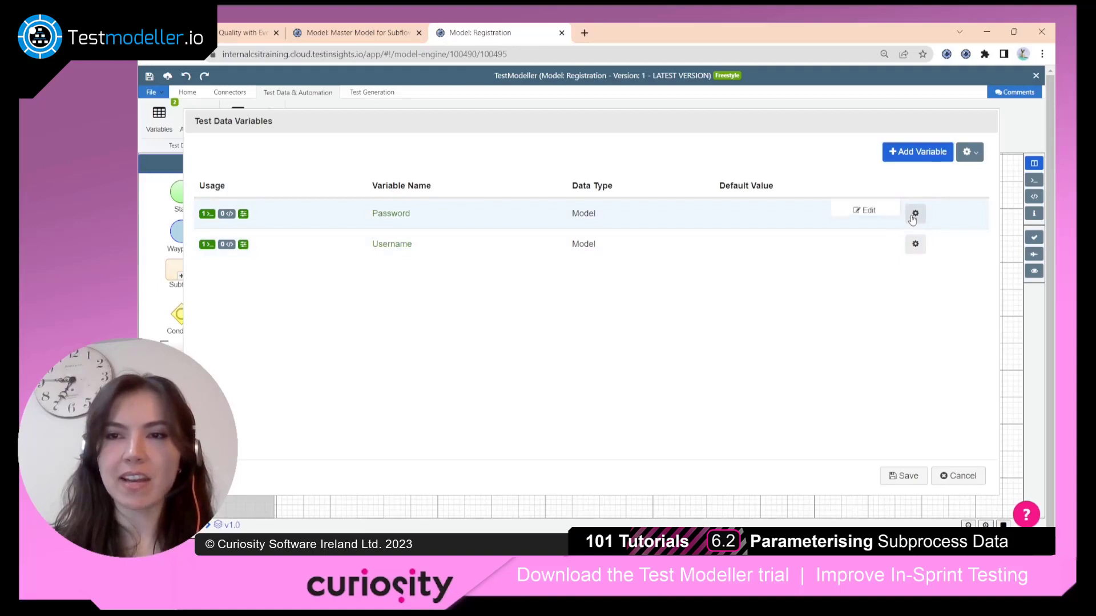
{"action": "left_click", "coordinate": [867, 210]}
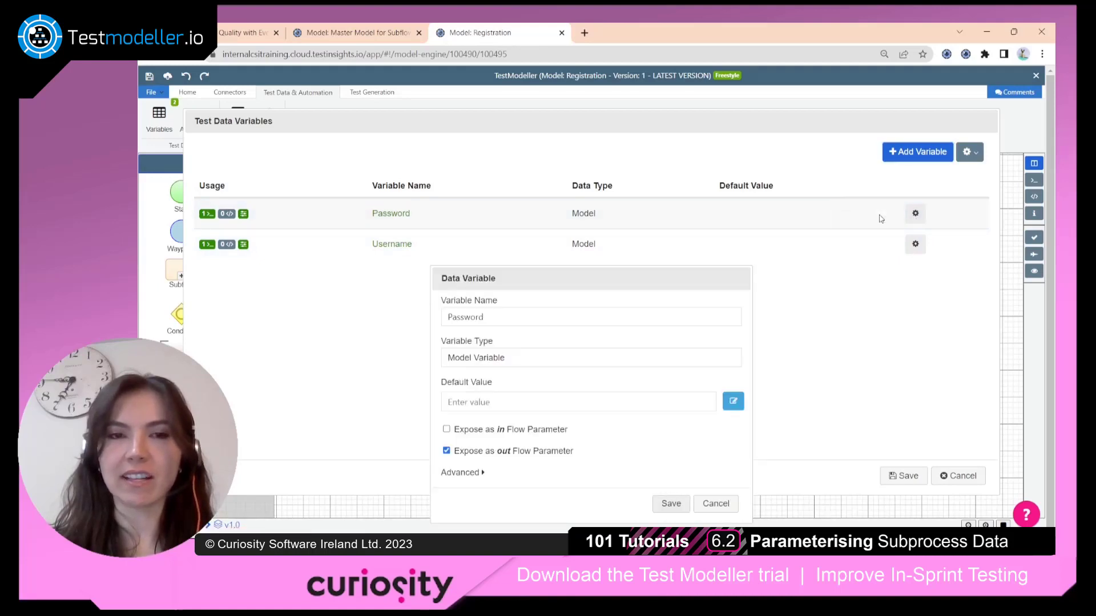
{"action": "left_click_drag", "start_coordinate": [651, 275], "coordinate": [663, 164]}
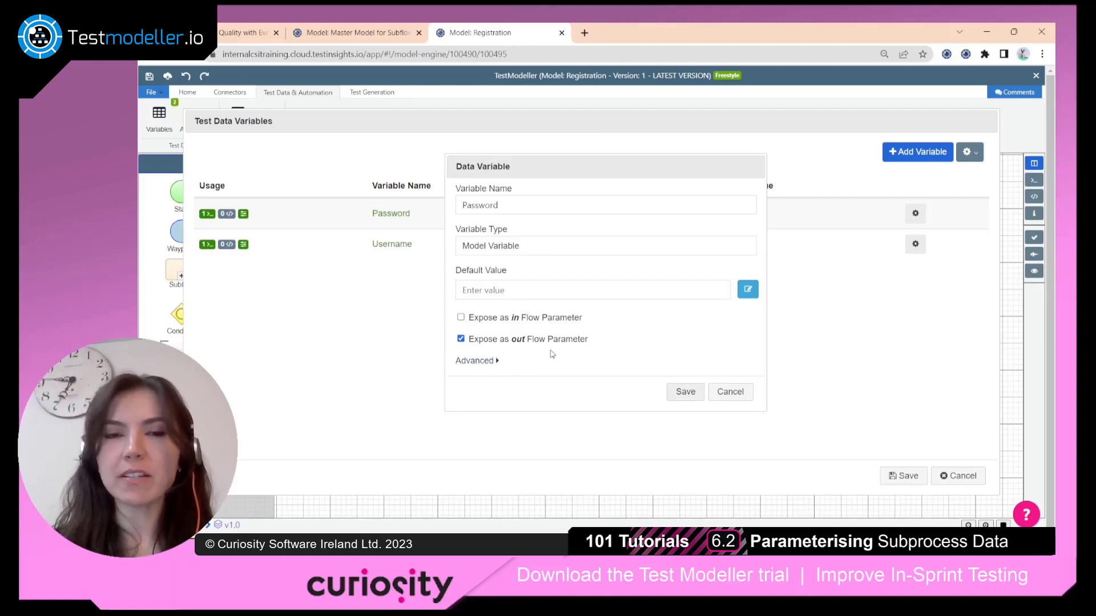
{"action": "left_click", "coordinate": [683, 393]}
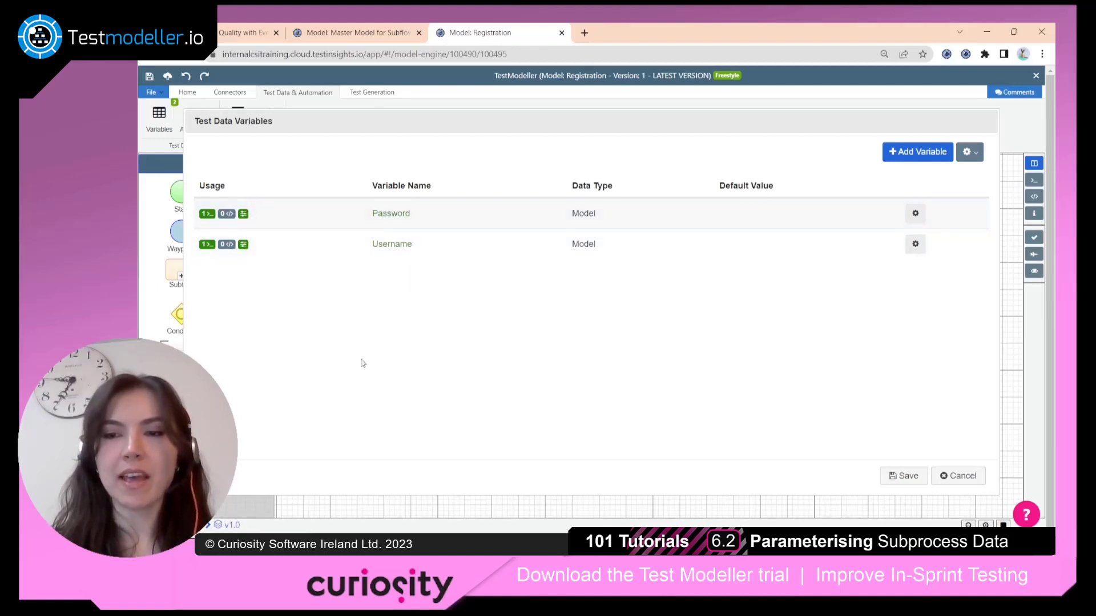
{"action": "left_click", "coordinate": [904, 478]}
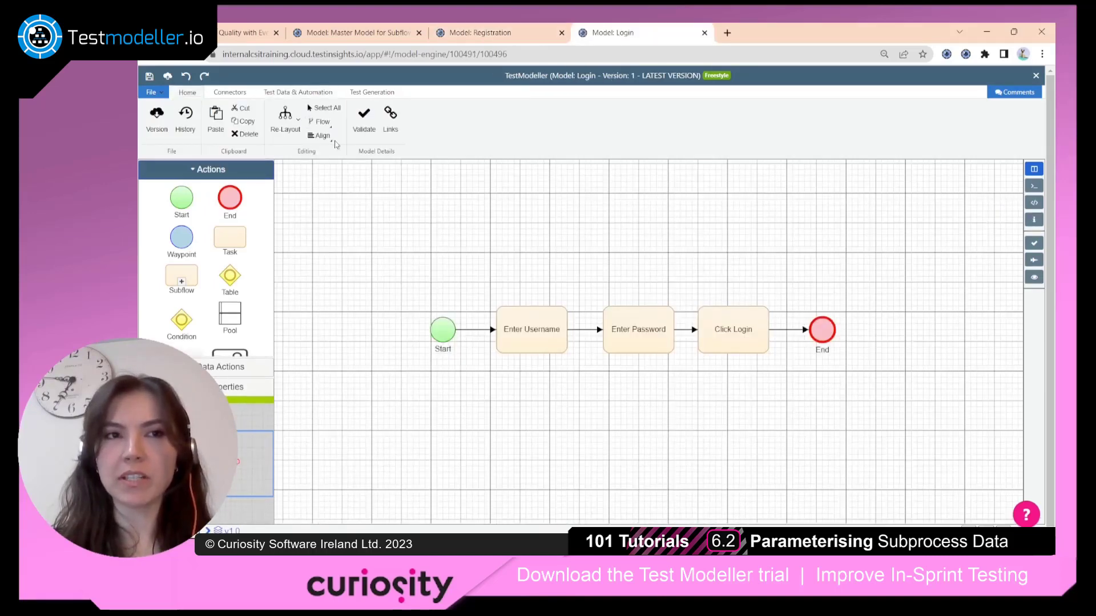
Step: Check how the Password variable is exposed as a flow parameter in the Login model, and save the variables
{"action": "left_click", "coordinate": [314, 92]}
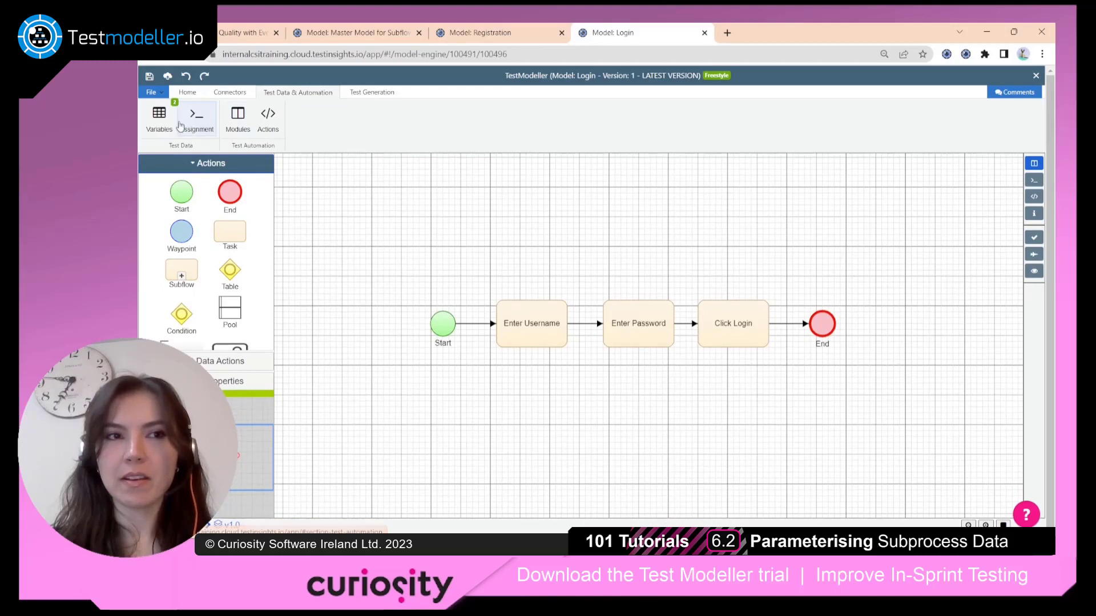
{"action": "left_click", "coordinate": [159, 117]}
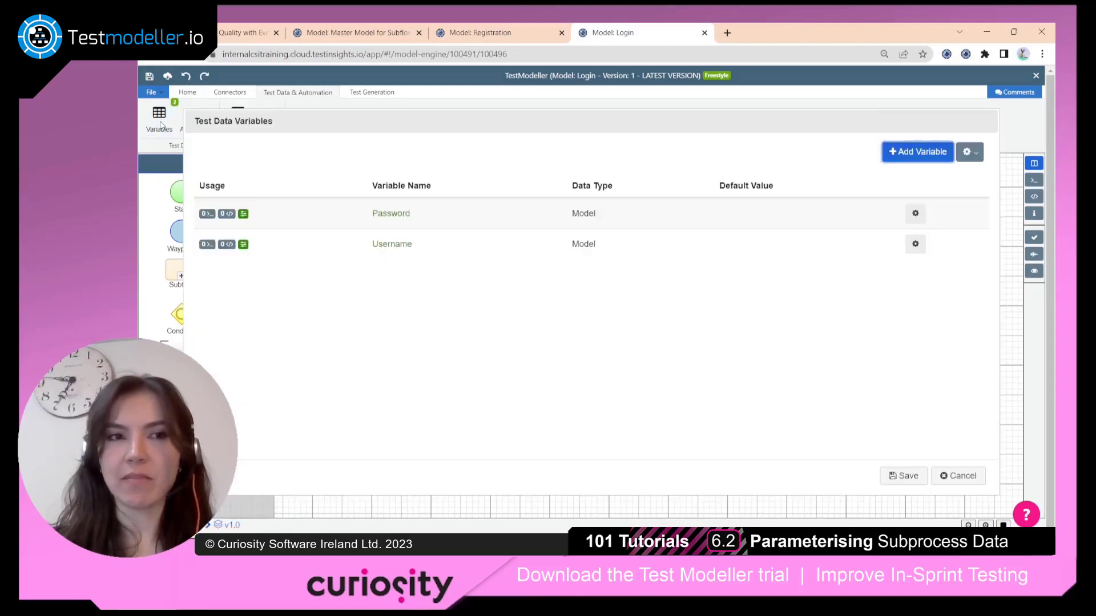
{"action": "left_click", "coordinate": [915, 214]}
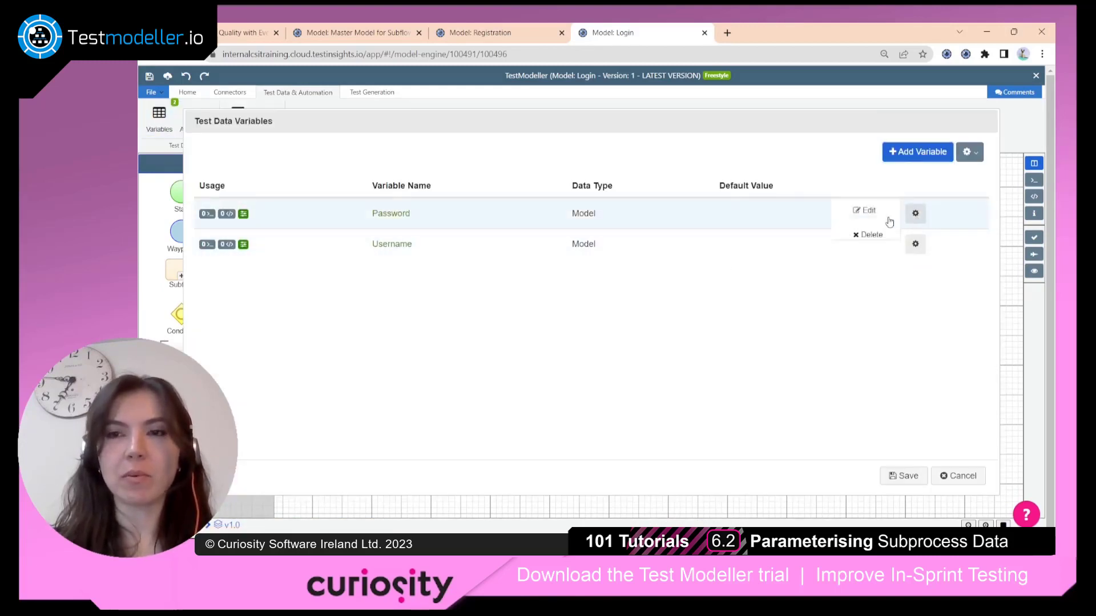
{"action": "left_click", "coordinate": [886, 220]}
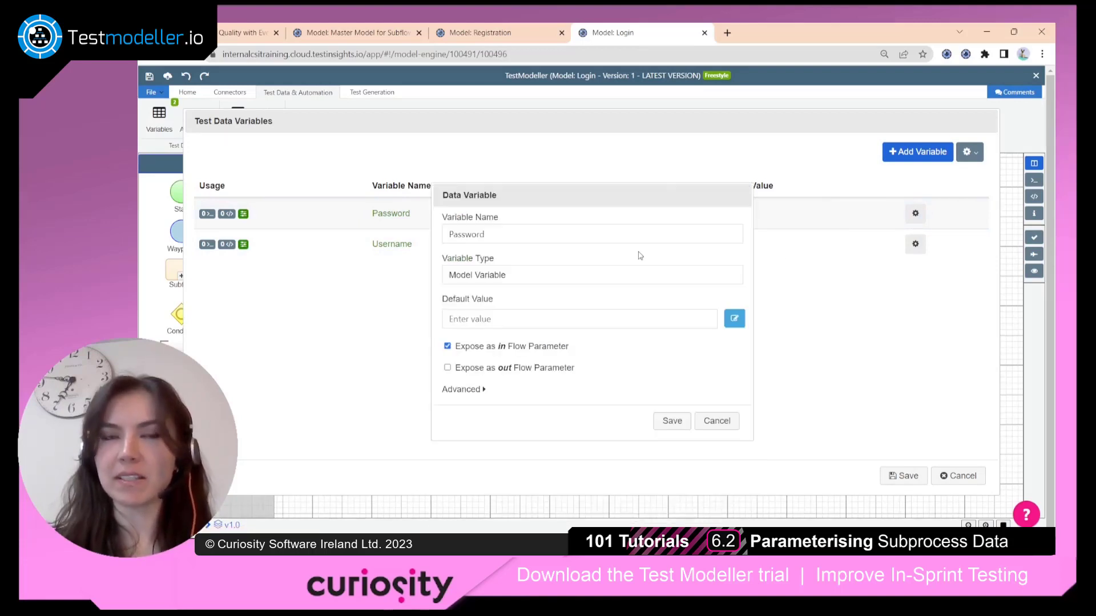
{"action": "left_click", "coordinate": [663, 420]}
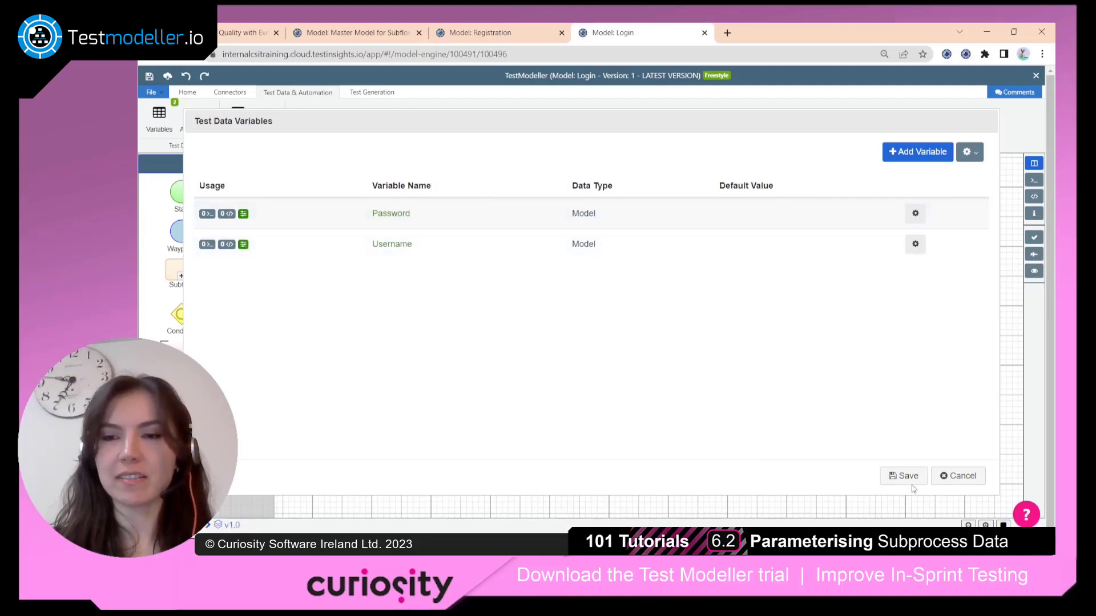
{"action": "left_click", "coordinate": [907, 476]}
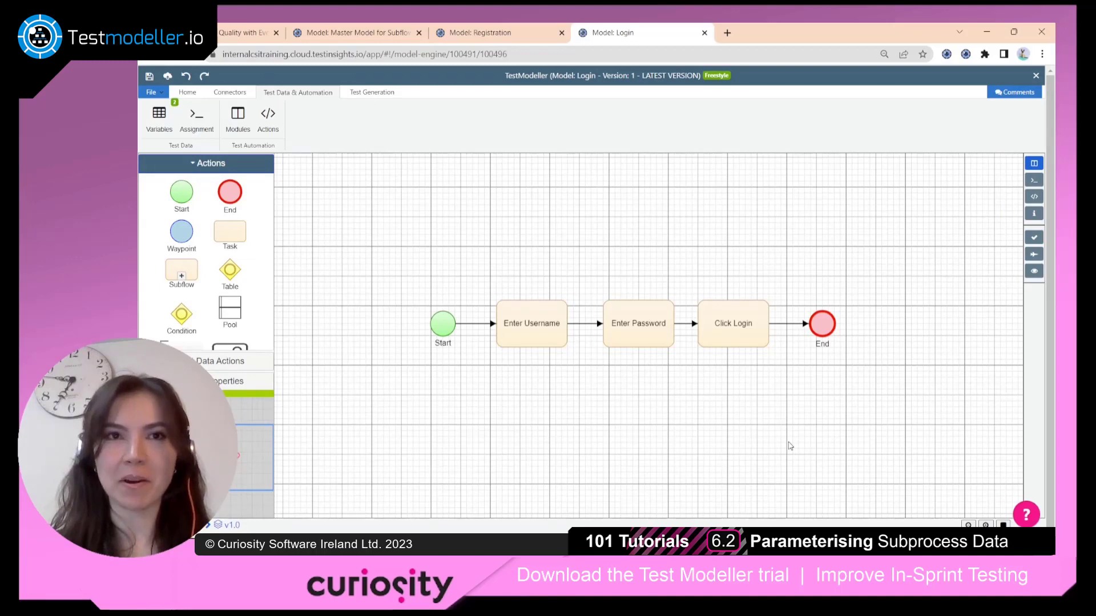
Step: In the master model, map the Registration subflow's Username and Password output variables and save the subflow properties
{"action": "key", "text": "ctrl+2"}
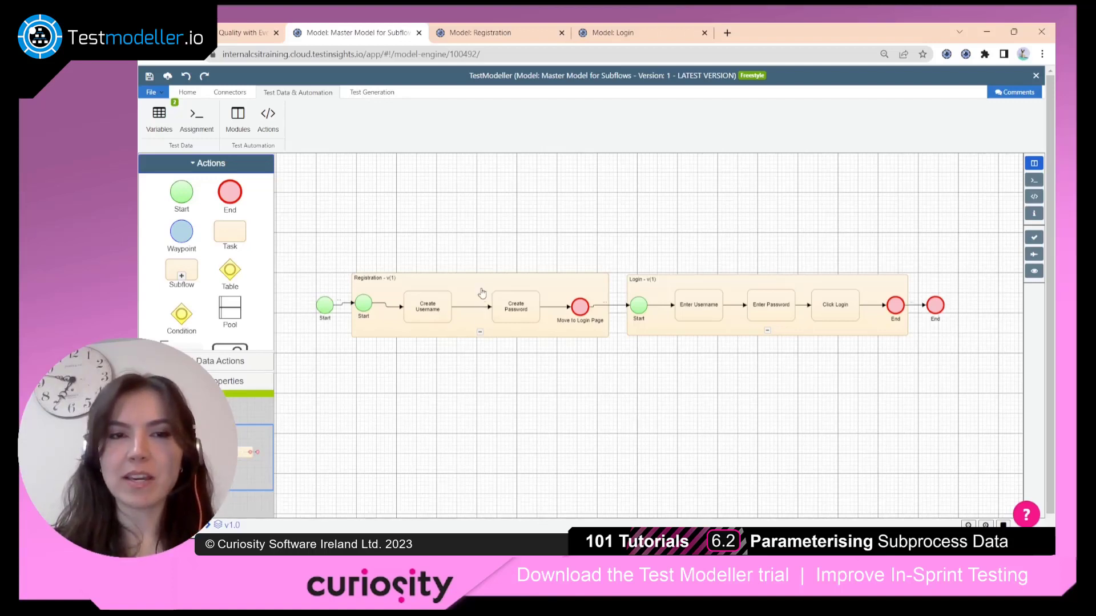
{"action": "right_click", "coordinate": [480, 288]}
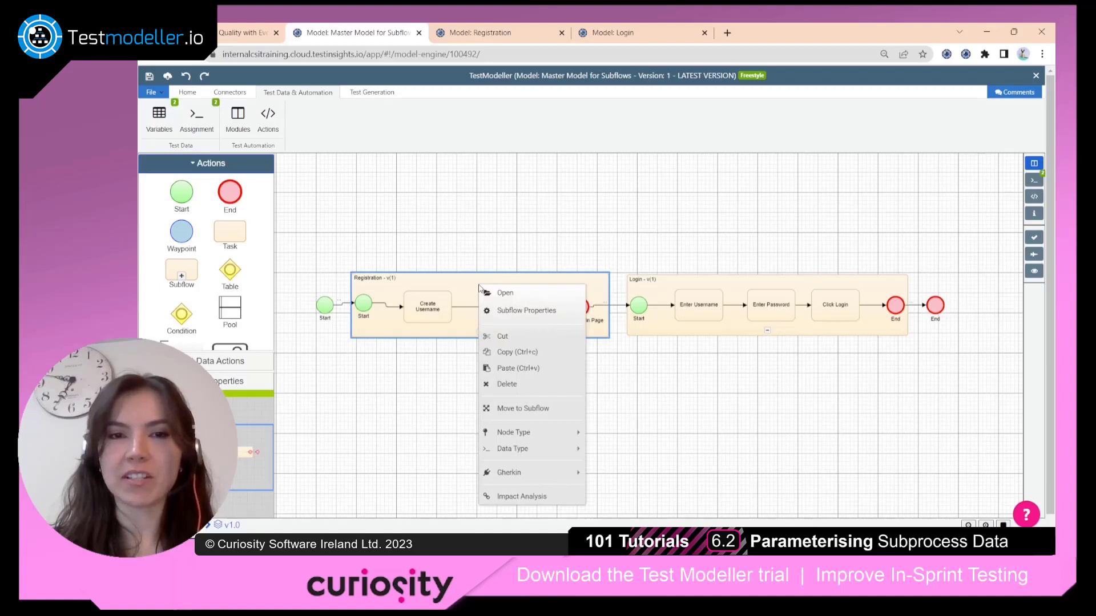
{"action": "left_click", "coordinate": [494, 312]}
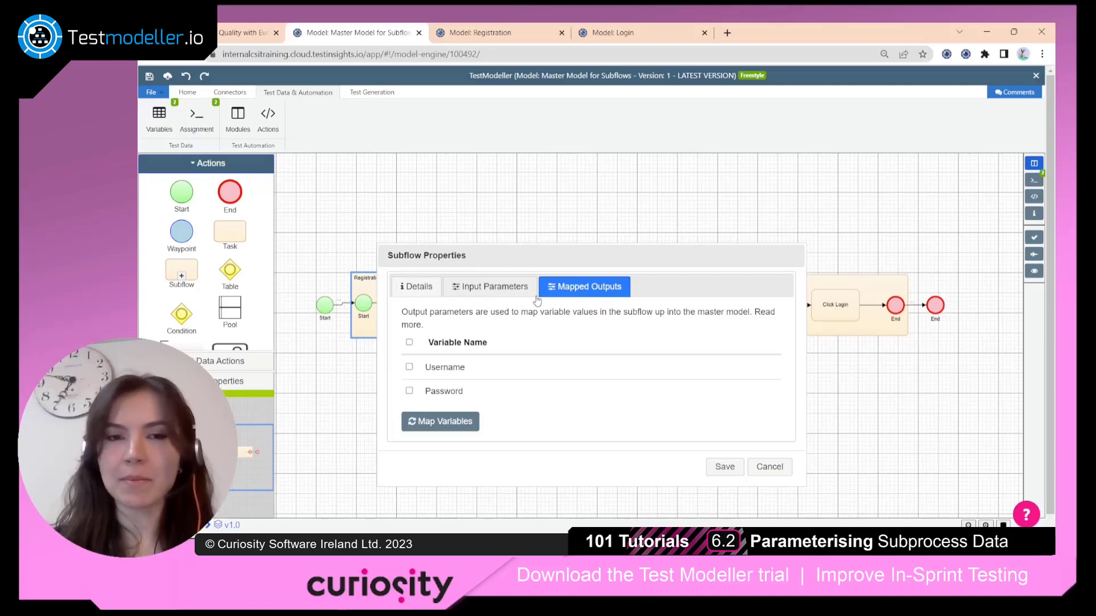
{"action": "left_click", "coordinate": [474, 291]}
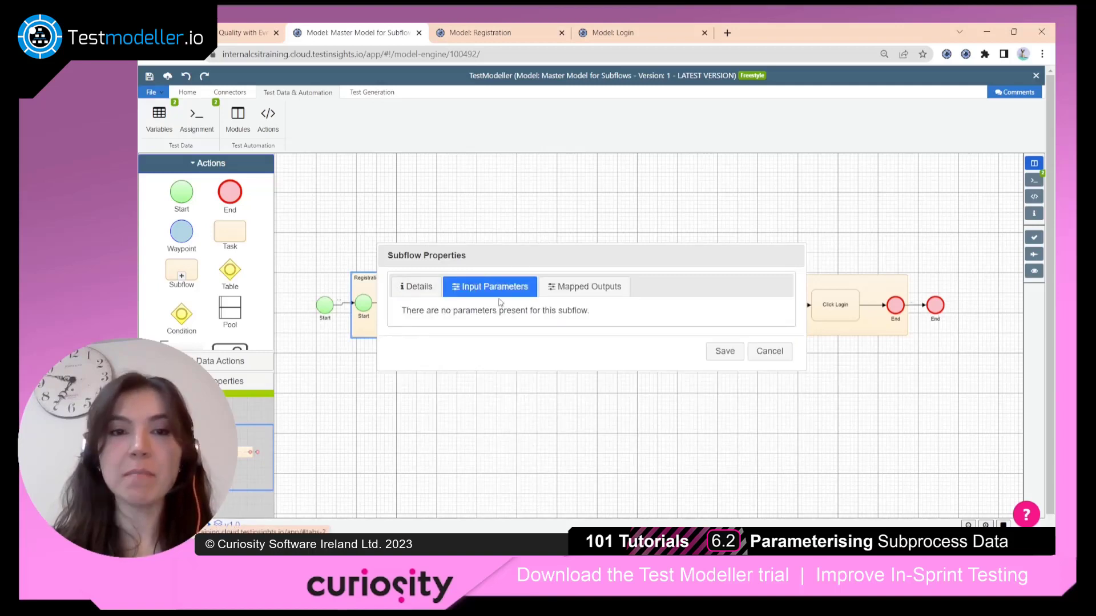
{"action": "left_click", "coordinate": [419, 291]}
{"action": "left_click", "coordinate": [602, 296]}
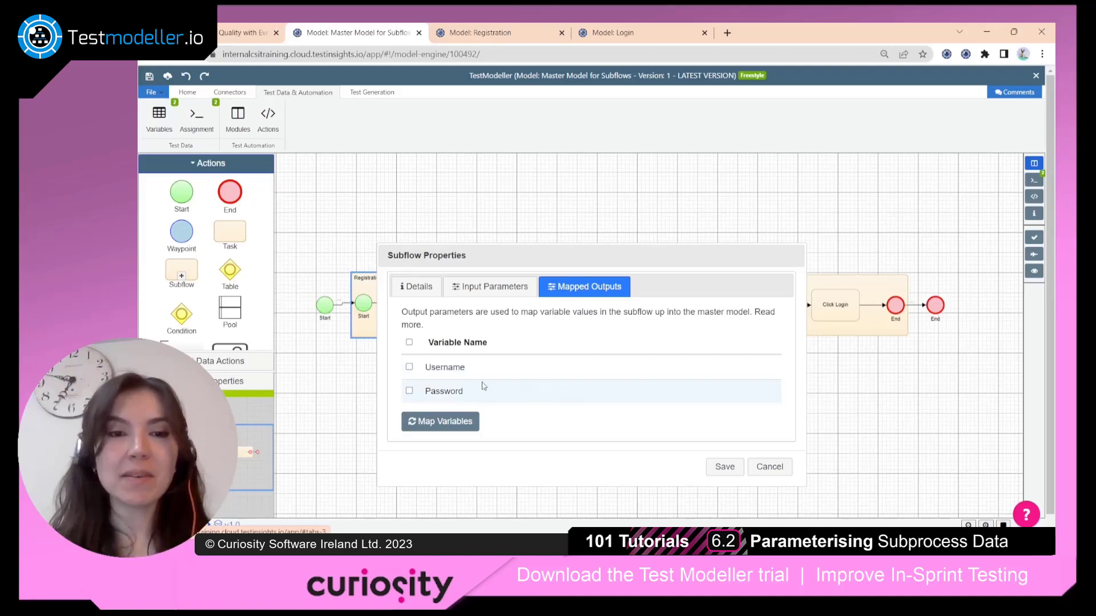
{"action": "left_click", "coordinate": [409, 343]}
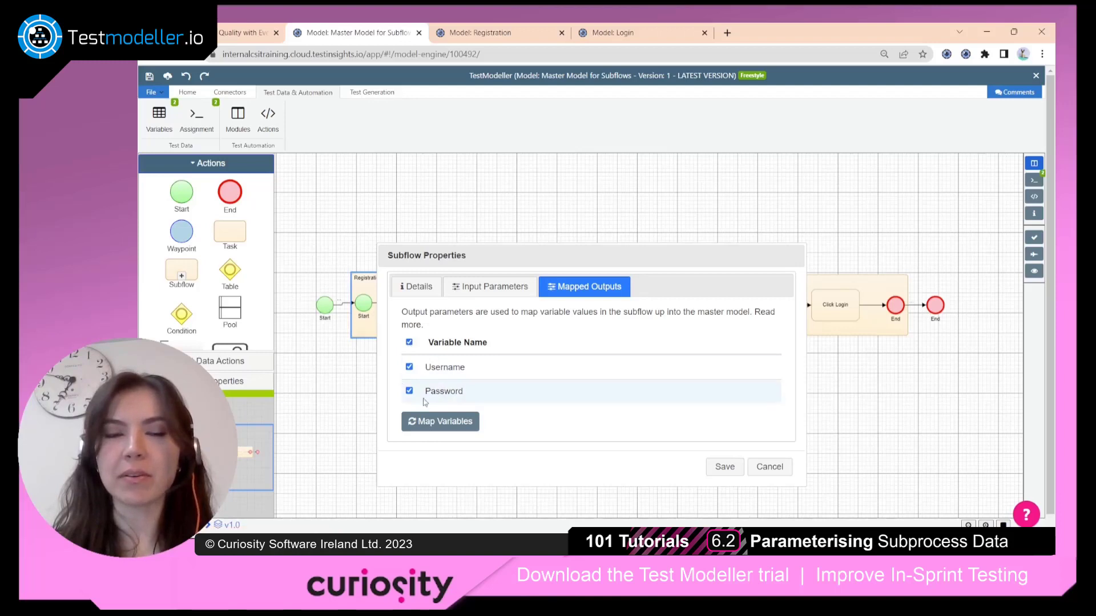
{"action": "left_click", "coordinate": [425, 428]}
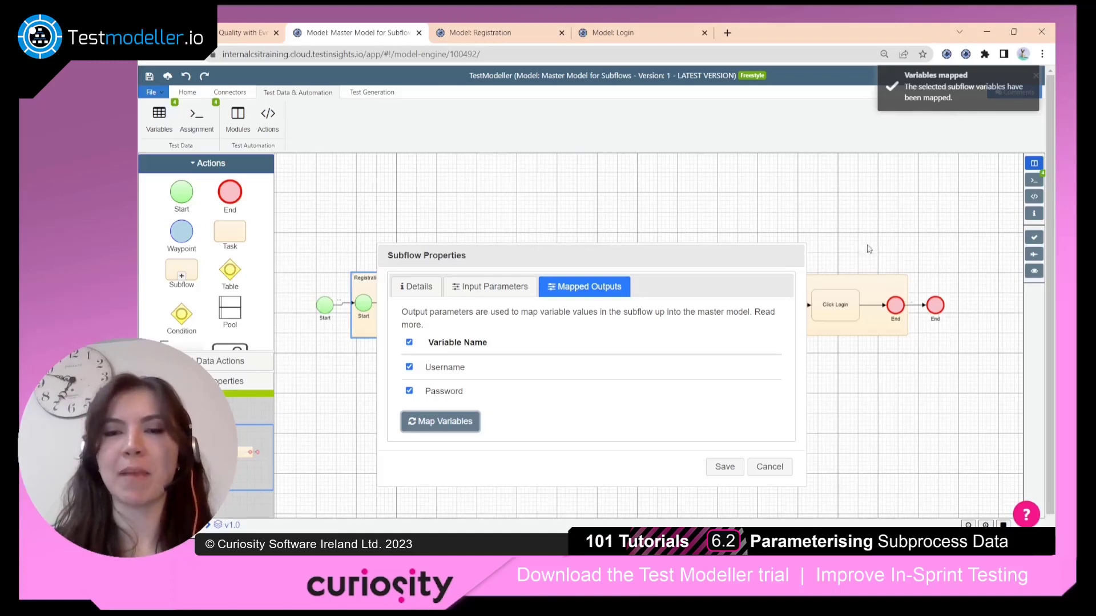
{"action": "left_click", "coordinate": [725, 467]}
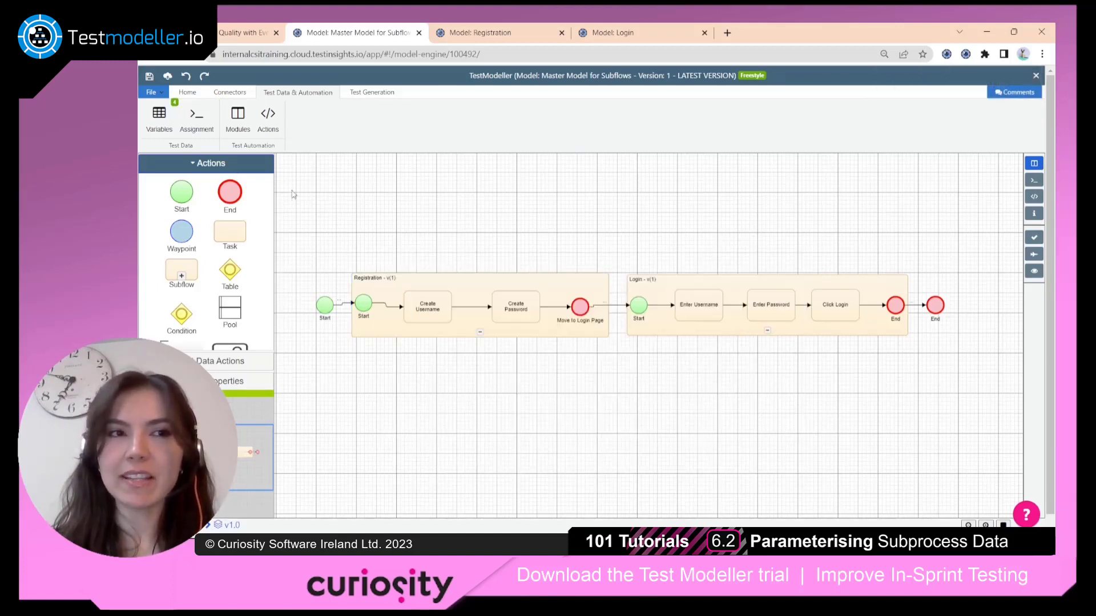
Step: Override the Login subflow's Password parameter with the default value expression of the Registration - v(1)_Password_mapped variable
{"action": "left_click", "coordinate": [154, 130]}
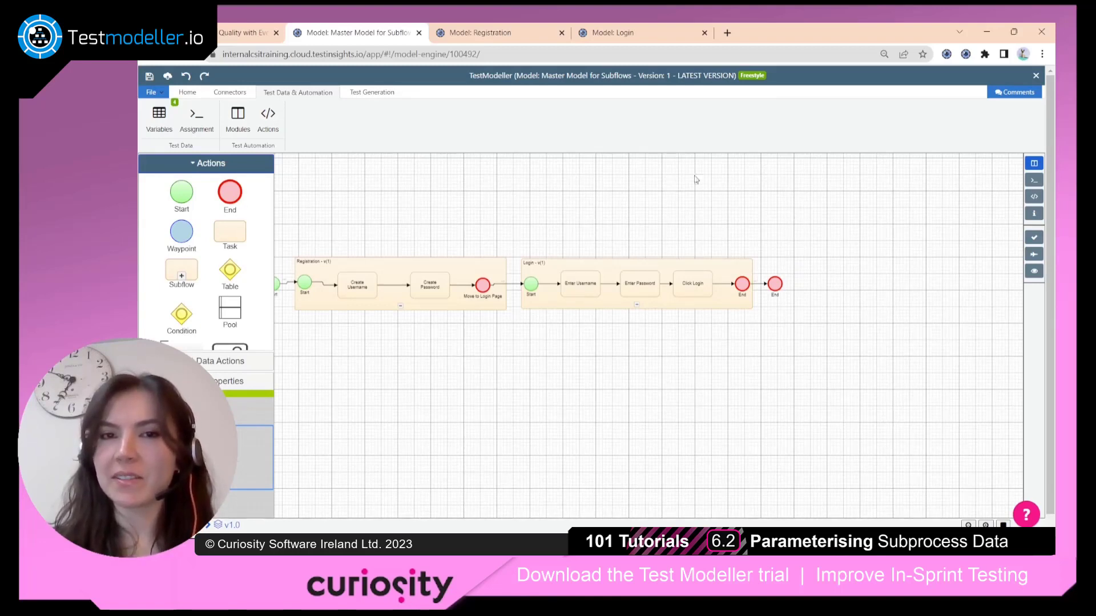
{"action": "left_click", "coordinate": [721, 276]}
{"action": "scroll", "coordinate": [621, 240], "scroll_direction": "up", "scroll_amount": 2}
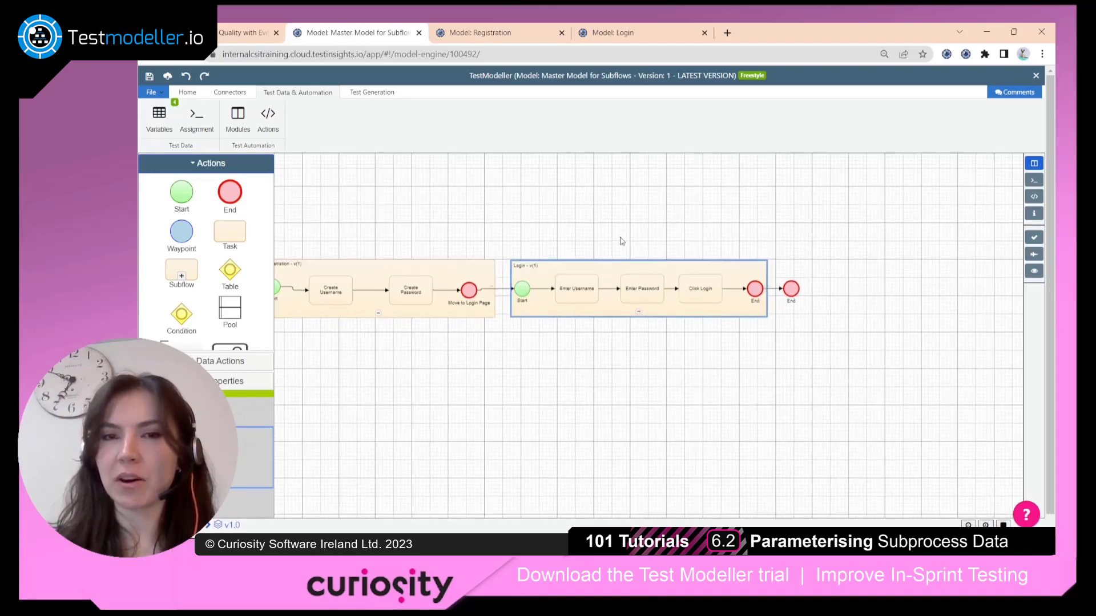
{"action": "left_click", "coordinate": [1034, 181]}
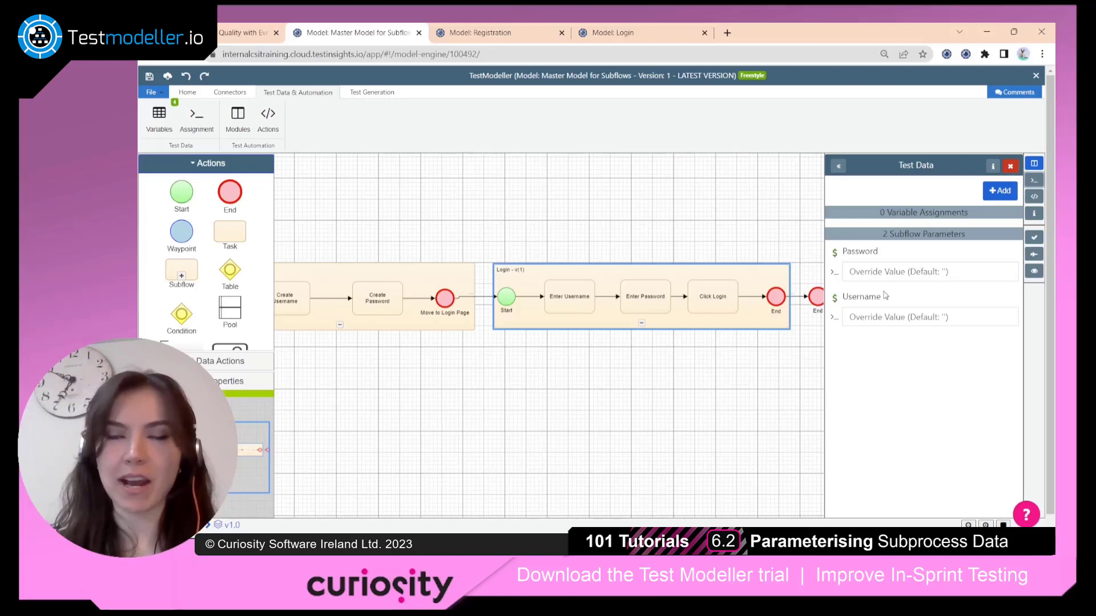
{"action": "left_click", "coordinate": [153, 118]}
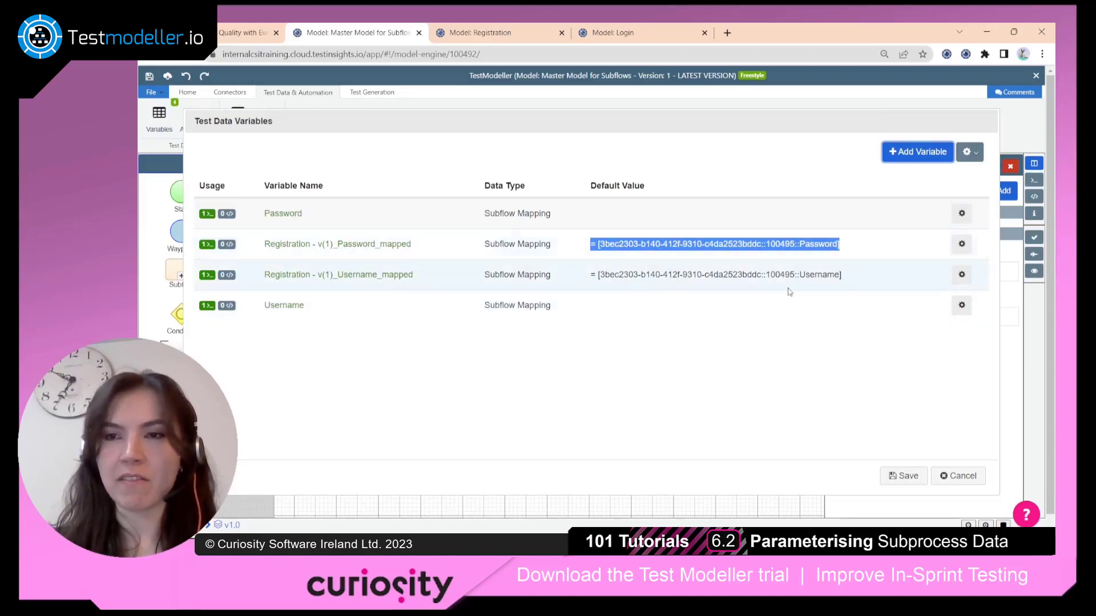
{"action": "left_click", "coordinate": [905, 476]}
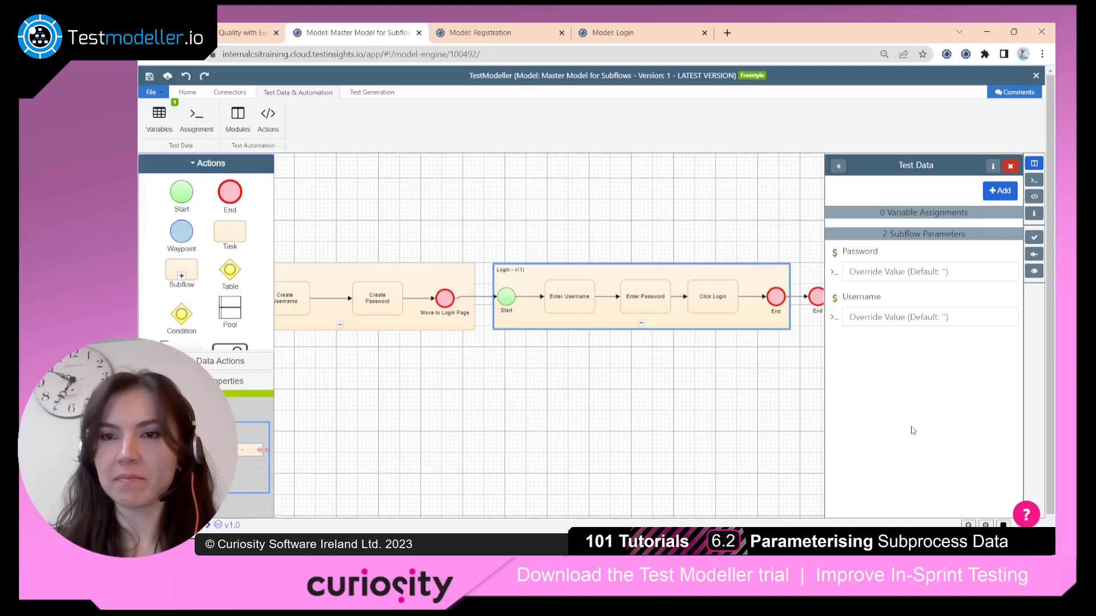
{"action": "left_click", "coordinate": [905, 277]}
{"action": "key", "text": "ctrl+v"}
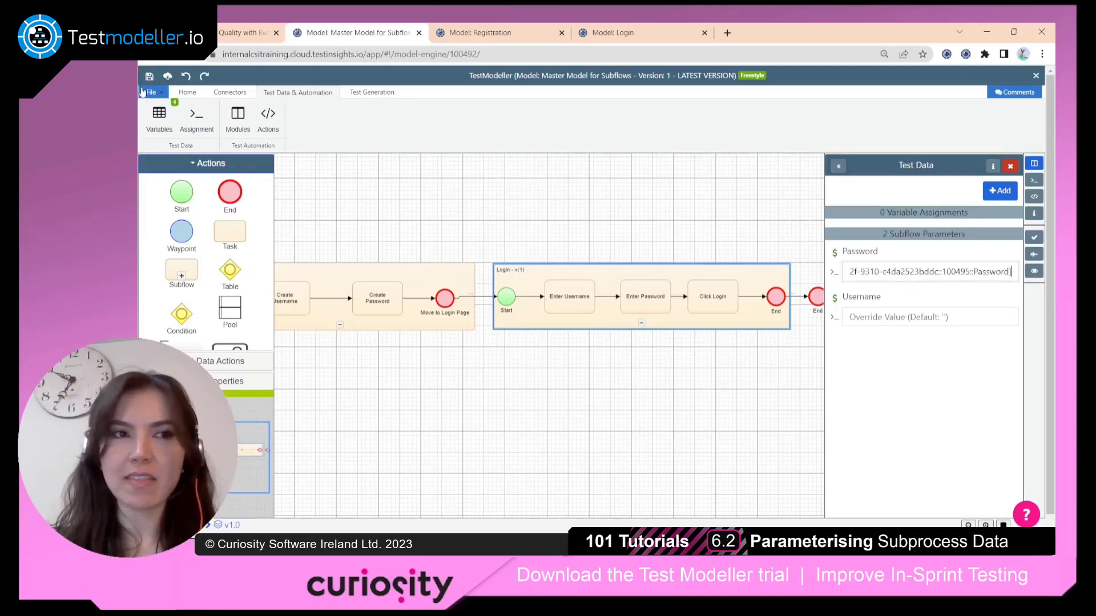
Step: Override the Login subflow's Username parameter with the default value expression of the Registration - v(1)_Username_mapped variable
{"action": "left_click", "coordinate": [159, 117]}
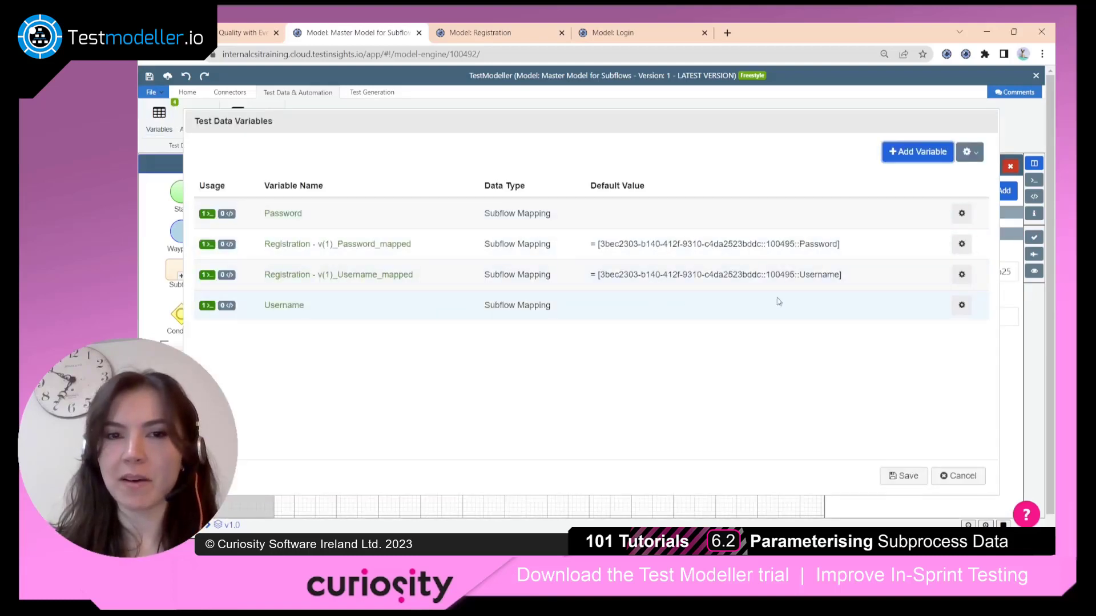
{"action": "left_click_drag", "start_coordinate": [874, 276], "coordinate": [588, 276]}
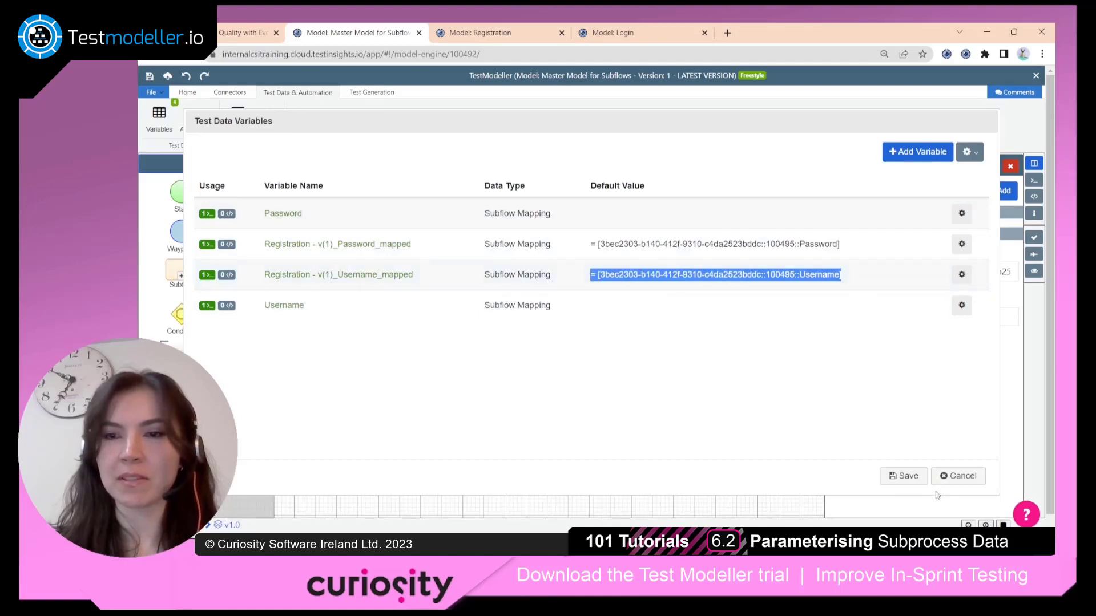
{"action": "left_click", "coordinate": [904, 476]}
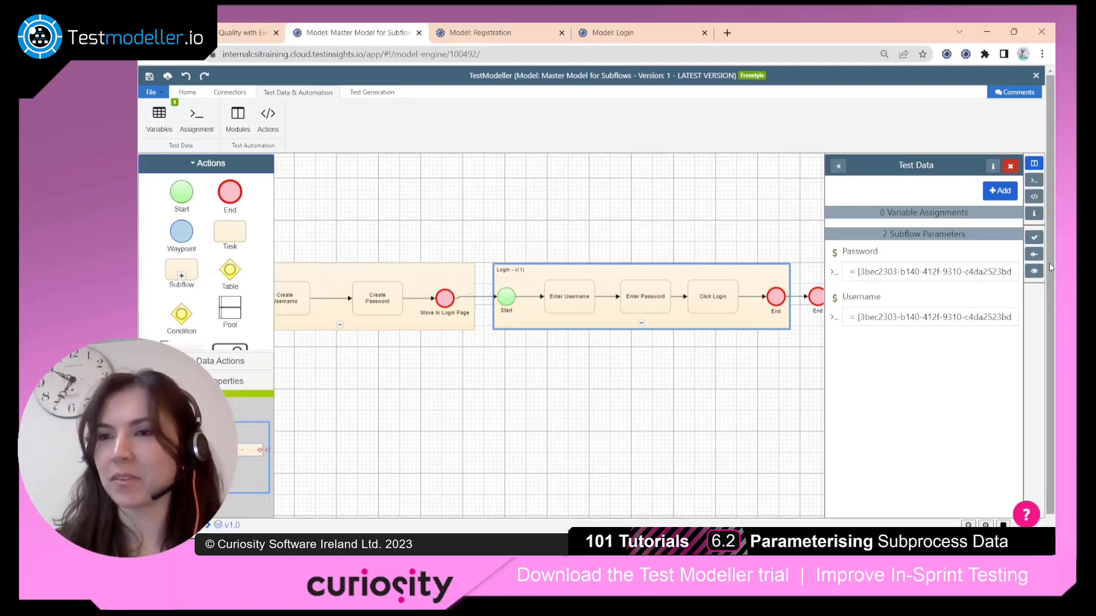
Step: Preview the resolved test data for the MovetoLoginPage scenario and examine all columns of the data table
{"action": "left_click", "coordinate": [1034, 254]}
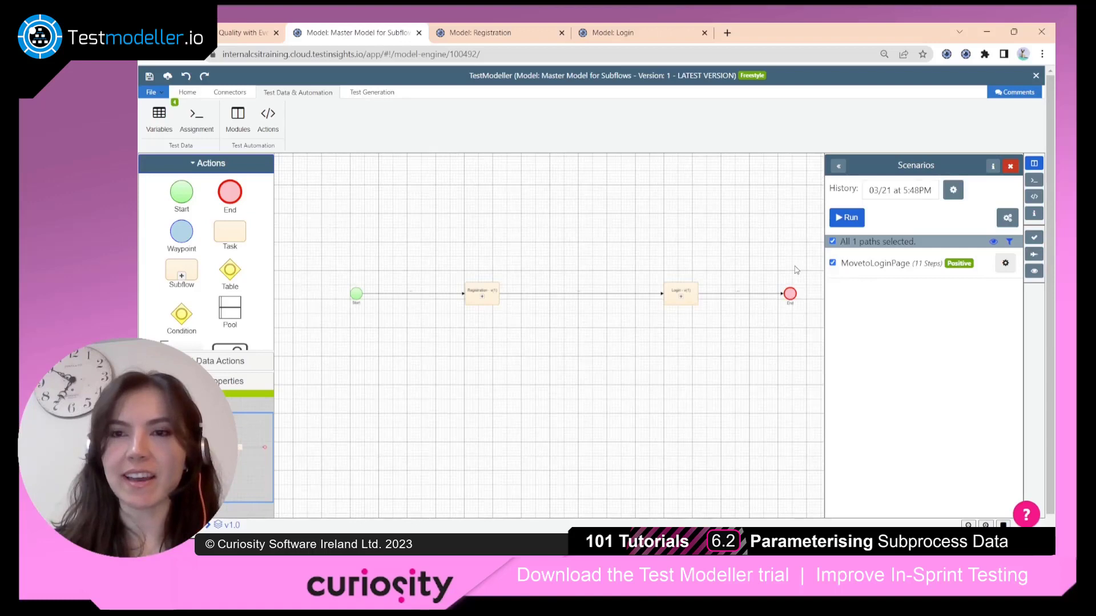
{"action": "left_click", "coordinate": [851, 219]}
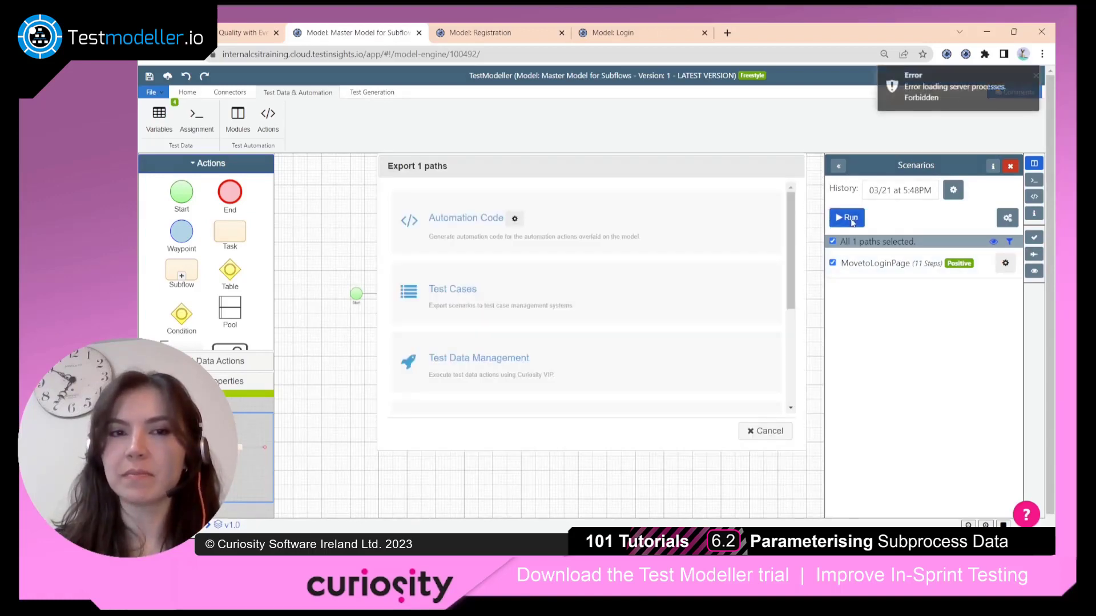
{"action": "scroll", "coordinate": [729, 265], "scroll_direction": "down", "scroll_amount": 3}
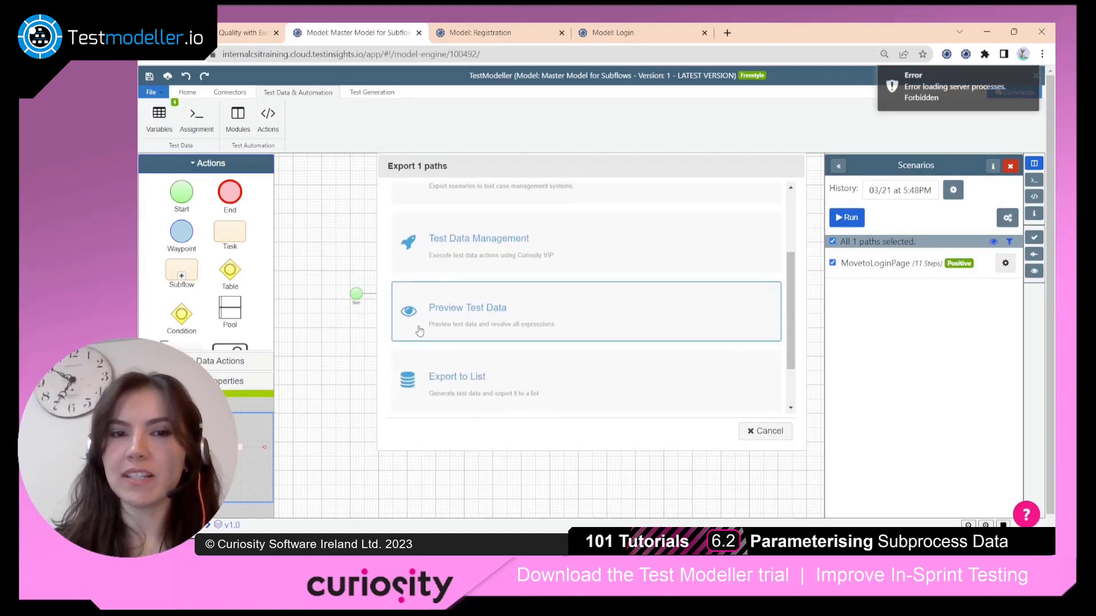
{"action": "left_click", "coordinate": [419, 331]}
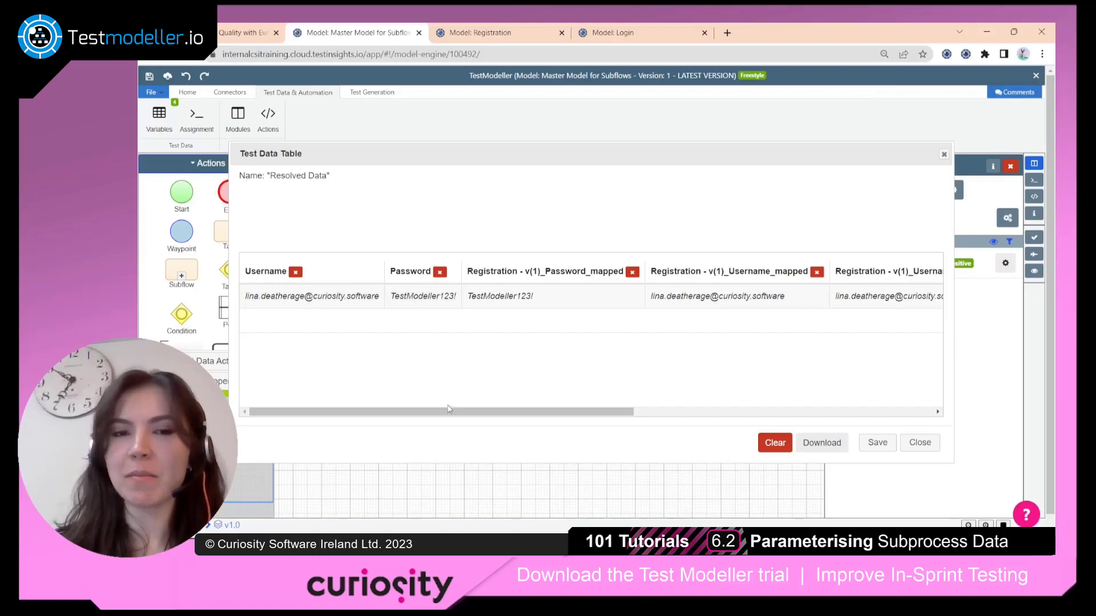
{"action": "left_click_drag", "start_coordinate": [448, 409], "coordinate": [493, 411]}
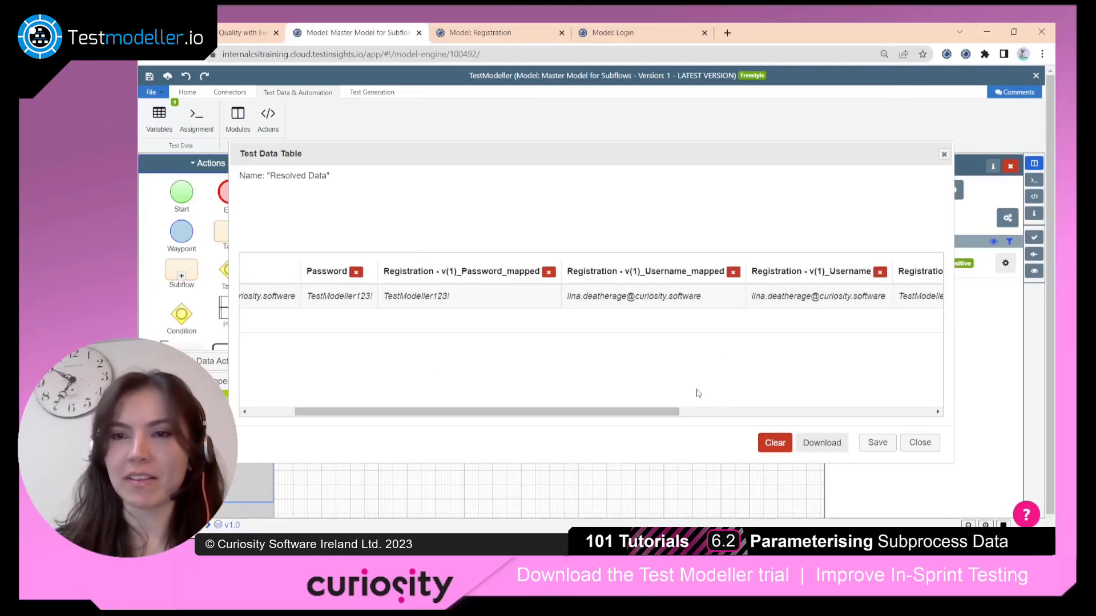
{"action": "left_click_drag", "start_coordinate": [638, 411], "coordinate": [891, 422]}
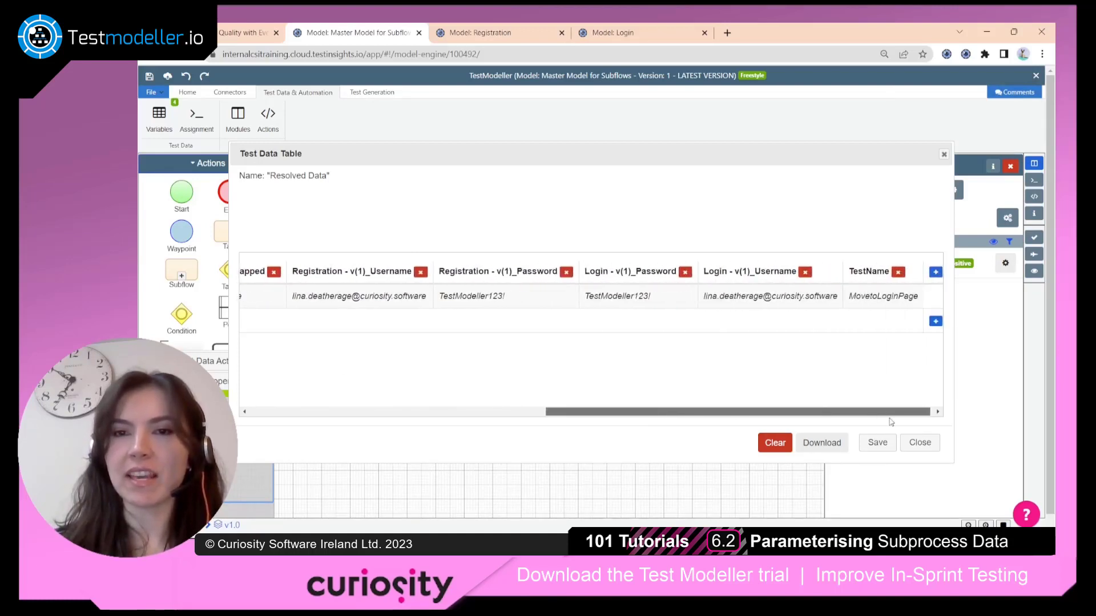